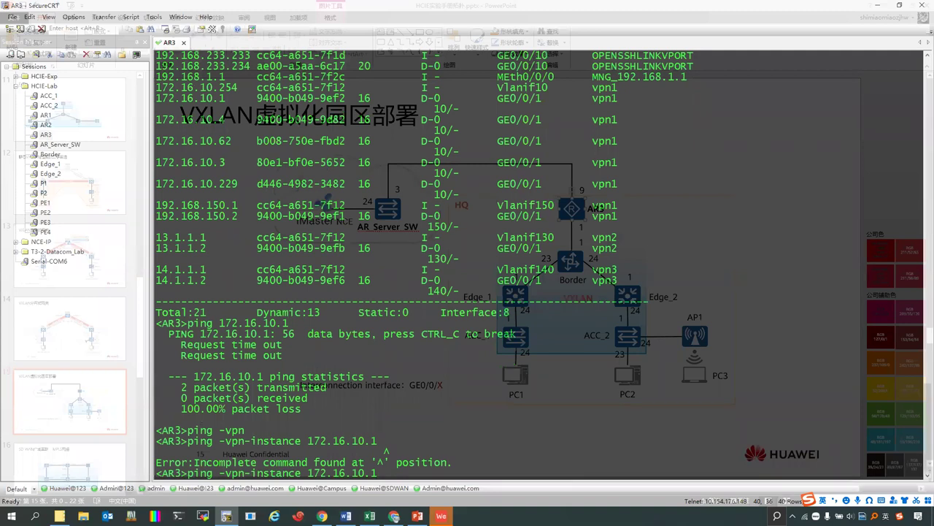
- Ping 172.16.10.1 from AR3 through VPN instance vpn1
key(Left)
key(Left)
key(Left)
key(Left)
key(Left)
key(Left)
key(Left)
key(Left)
key(Left)
key(Left)
key(Left)
key(Left)
text(vpna)
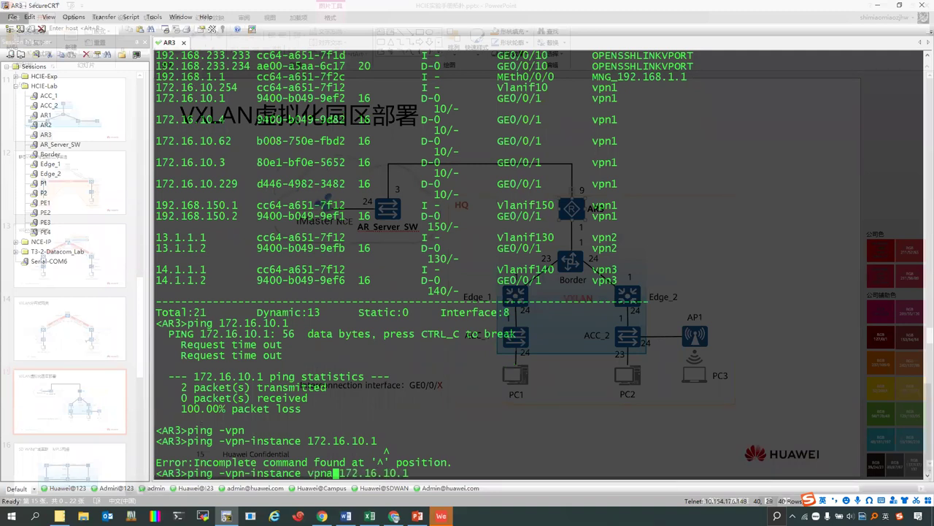
key(Return)
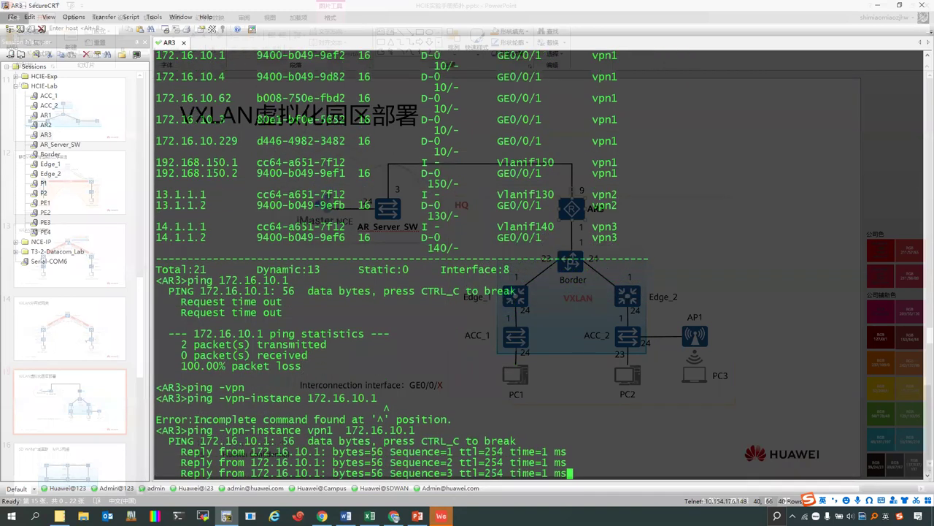
- Ping 172.16.10.2 and 172.16.10.3 in VPN instance vpn1 from AR3, stopping each test after a few packets
key(Up)
key(BackSpace)
text(2)
key(Return)
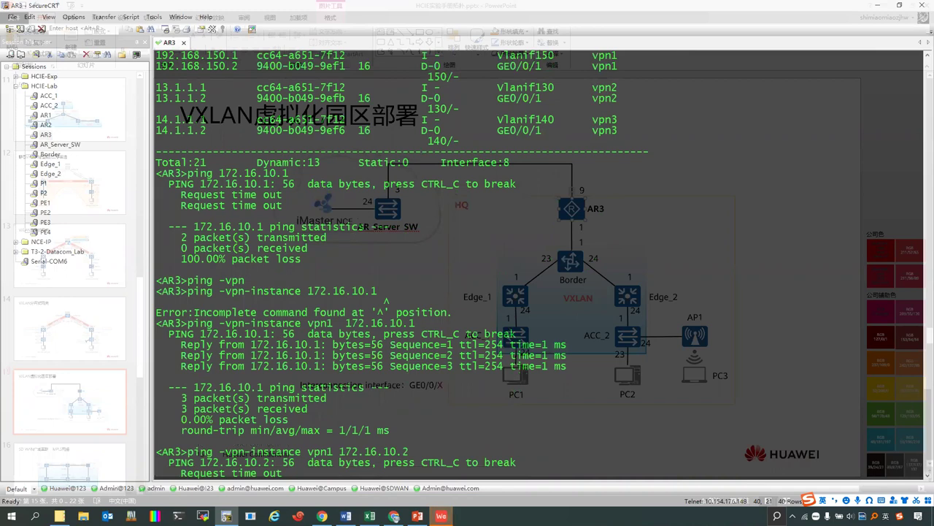
key(ctrl+c)
key(Up)
key(BackSpace)
text(3)
key(Return)
key(ctrl+c)
- Test reachability of 172.16.10.4 and 172.16.10.5 from AR3 in VPN instance vpn1
key(Up)
key(BackSpace)
text(4)
key(Return)
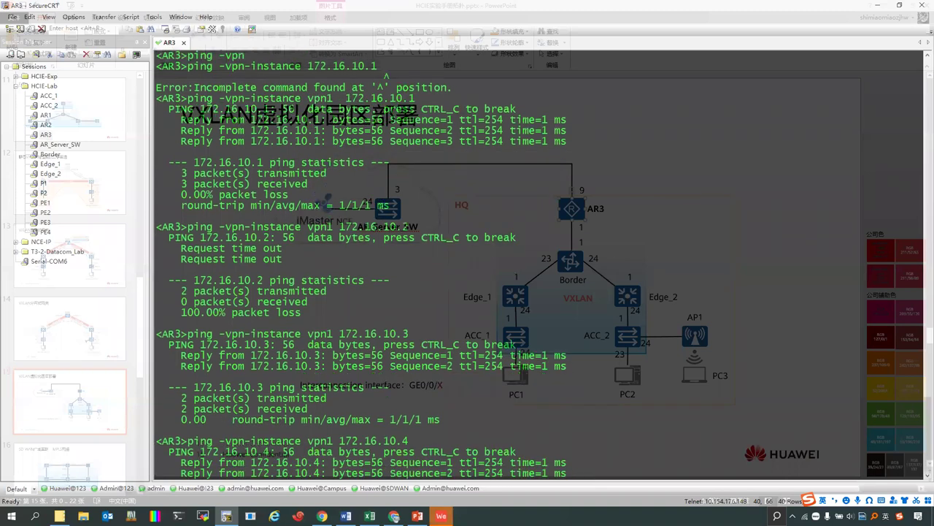
key(ctrl+c)
key(Up)
key(BackSpace)
text(5)
key(Return)
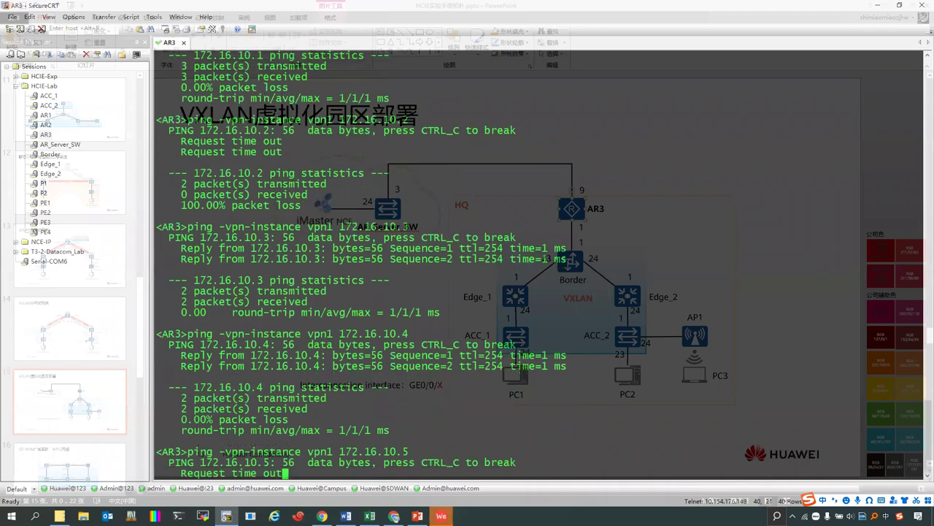
key(Return)
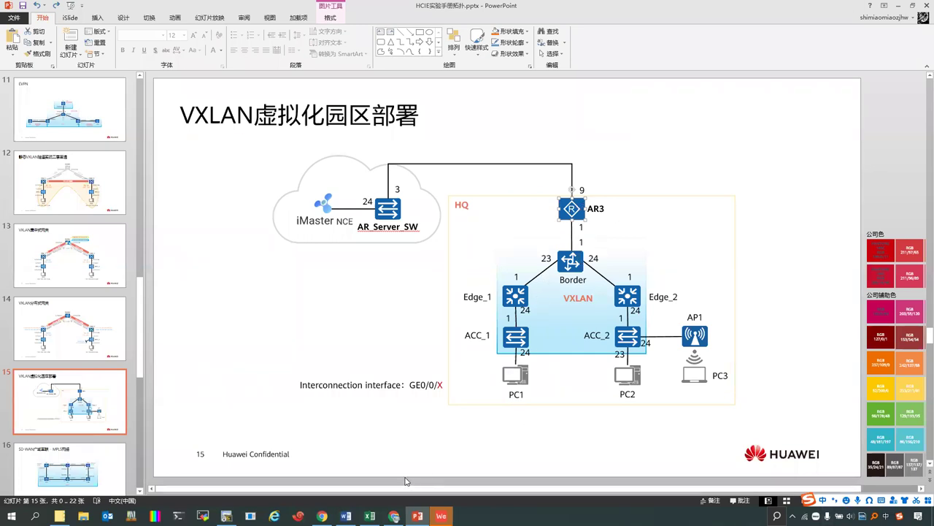
- Switch to the lab guide in Word and read Step 2 on logging in to the iMaster NCE controller
mouse_move(394, 515)
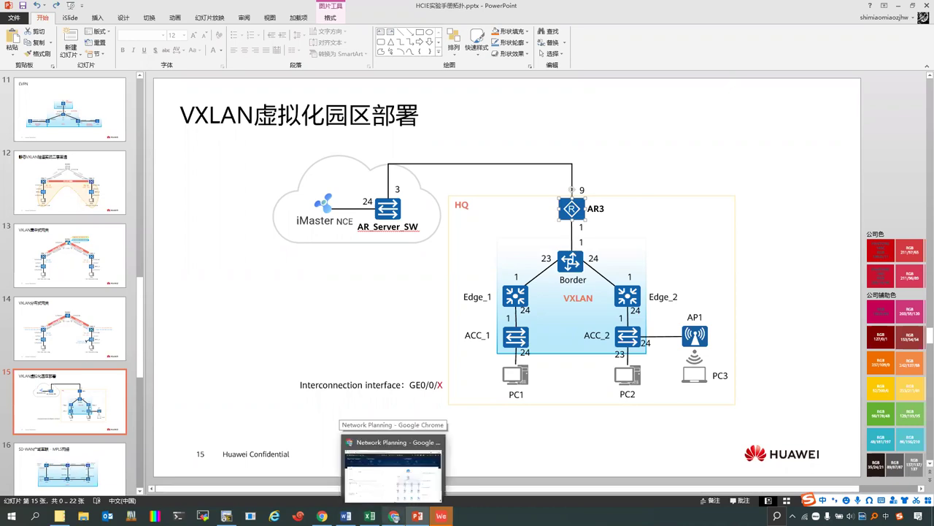
click(393, 471)
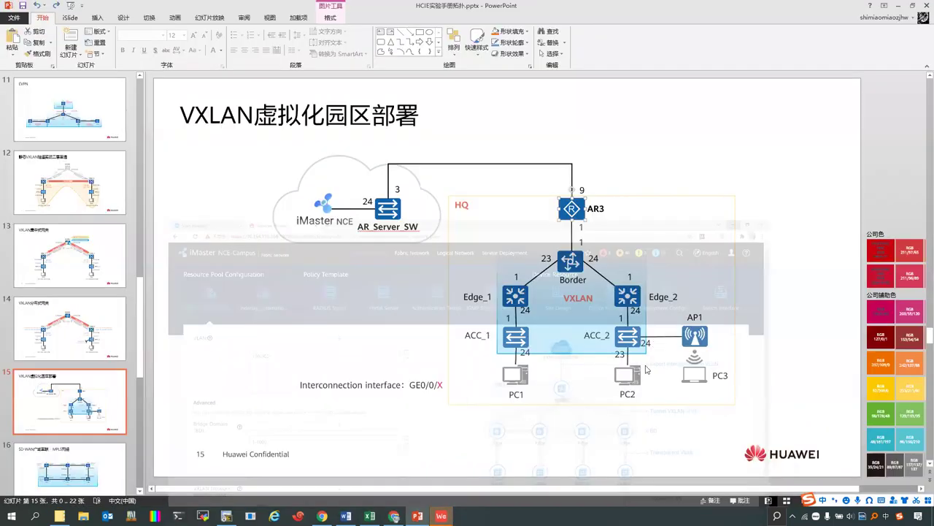
click(881, 8)
click(346, 515)
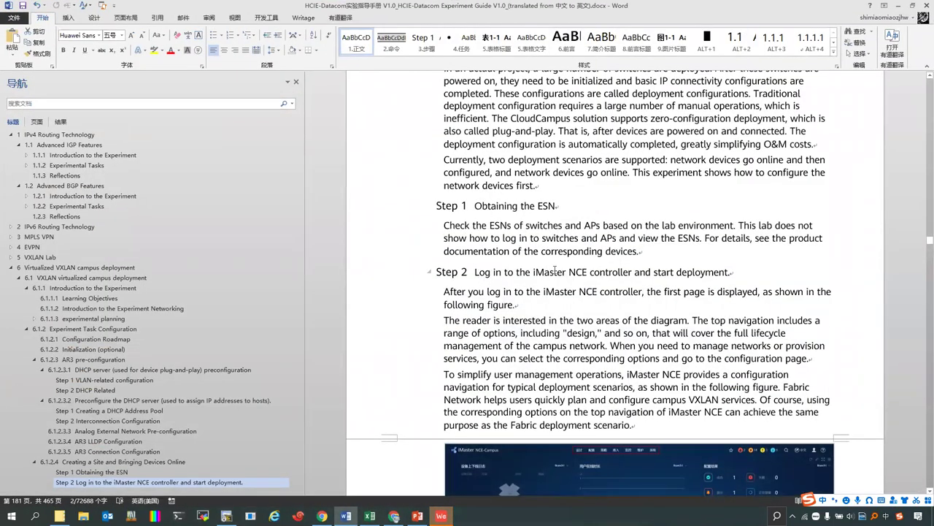
click(655, 271)
scroll(643, 262, down, 4)
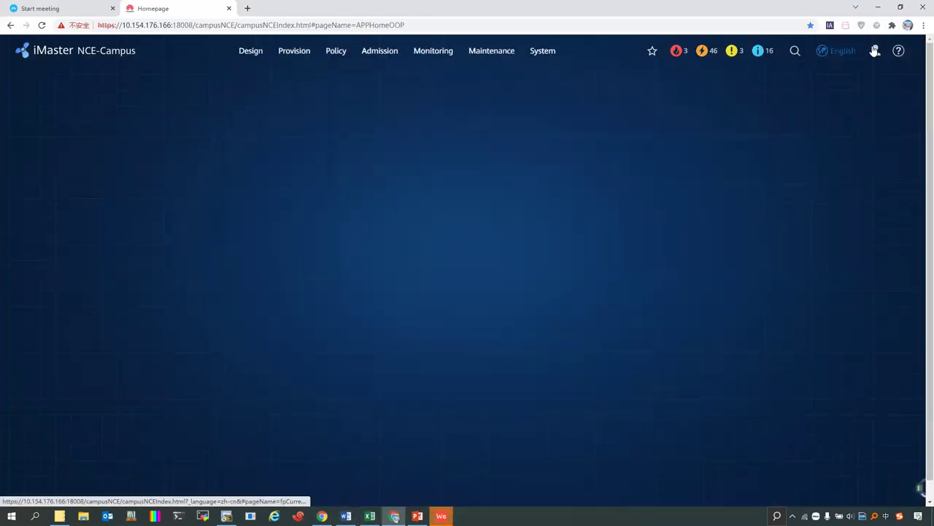
- Log out of iMaster NCE-Campus in Chrome and log back in with the account password
mouse_move(876, 52)
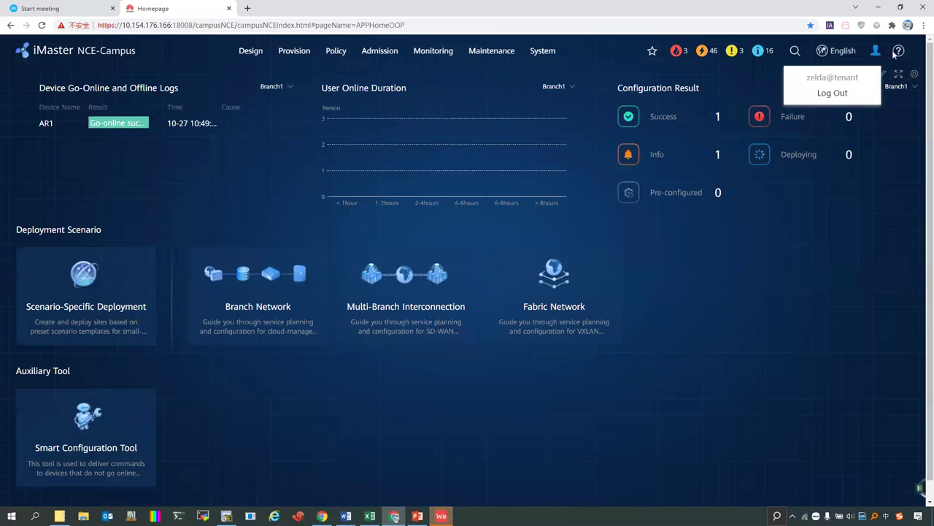
click(832, 92)
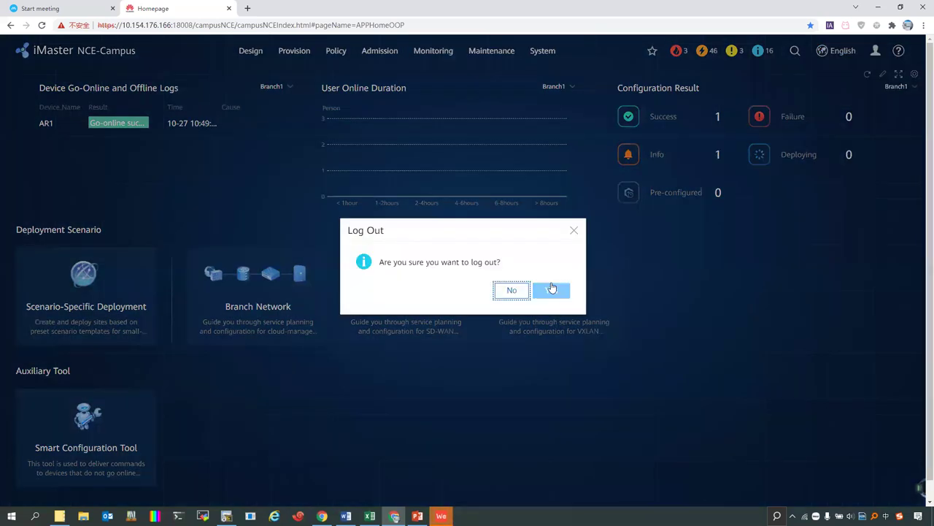
click(553, 286)
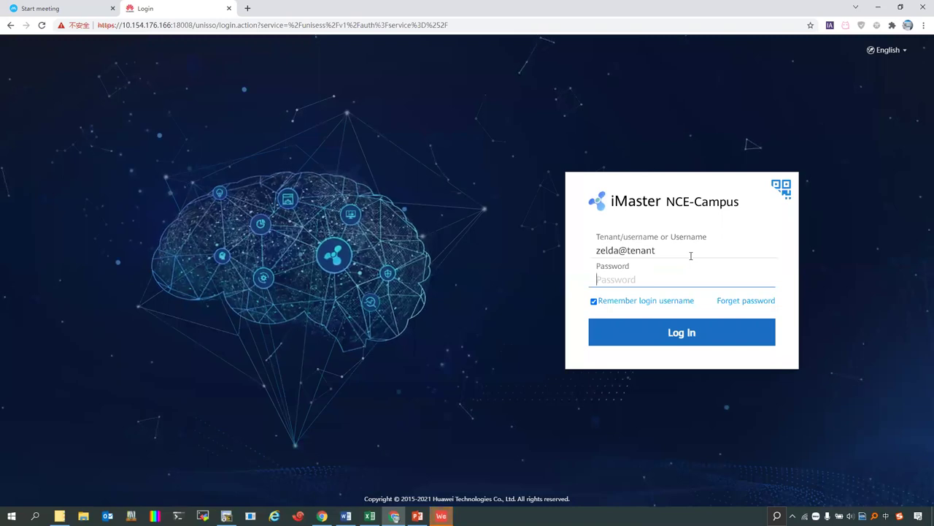
text(********)
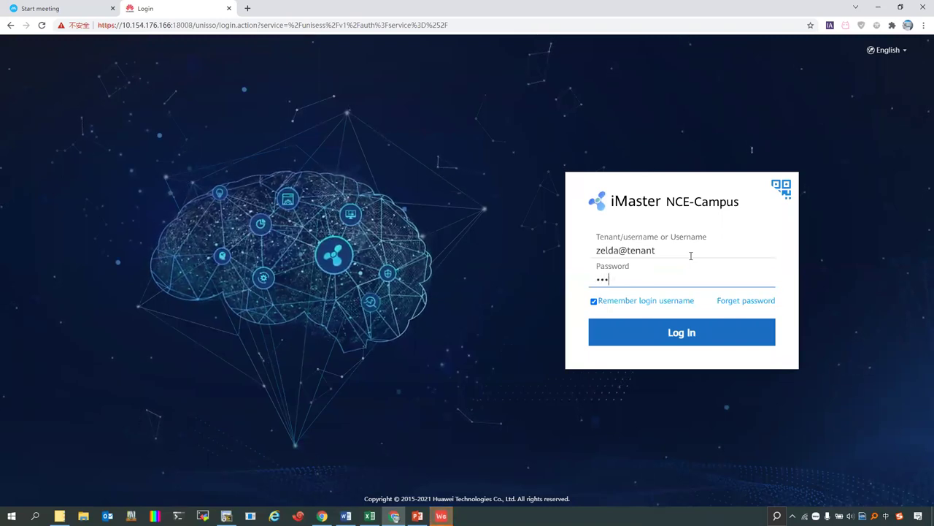
key(Return)
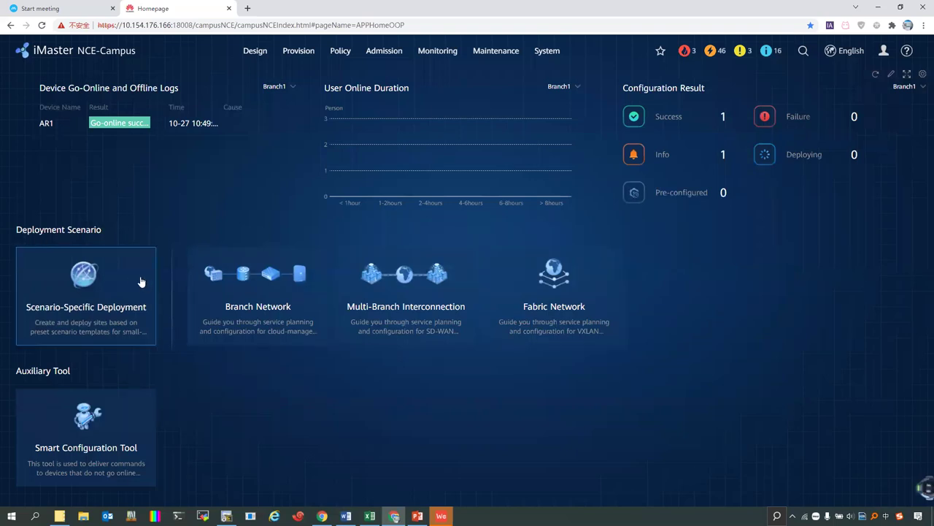
- Open the Fabric Network deployment scenario and consult Step 3 of the Word lab guide on creating a site and adding devices
click(573, 293)
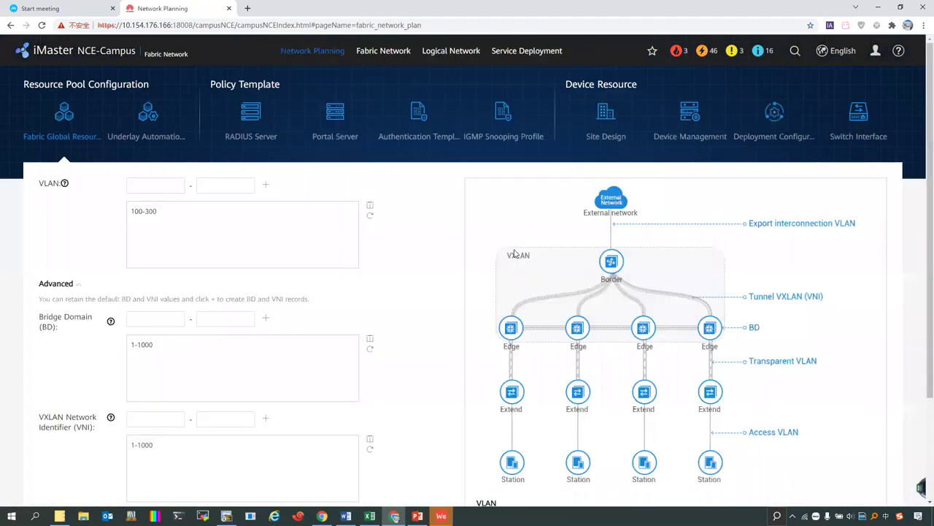
click(346, 516)
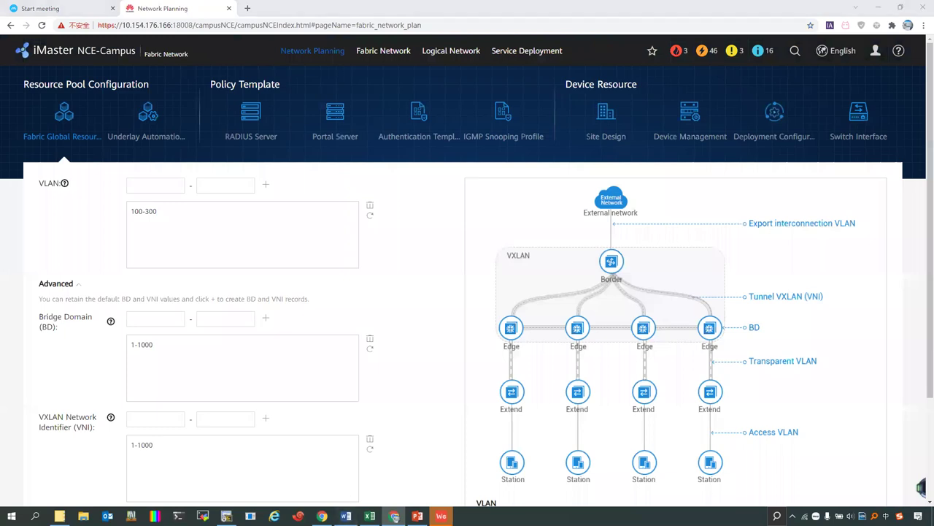
scroll(435, 390, down, 3)
scroll(435, 390, down, 5)
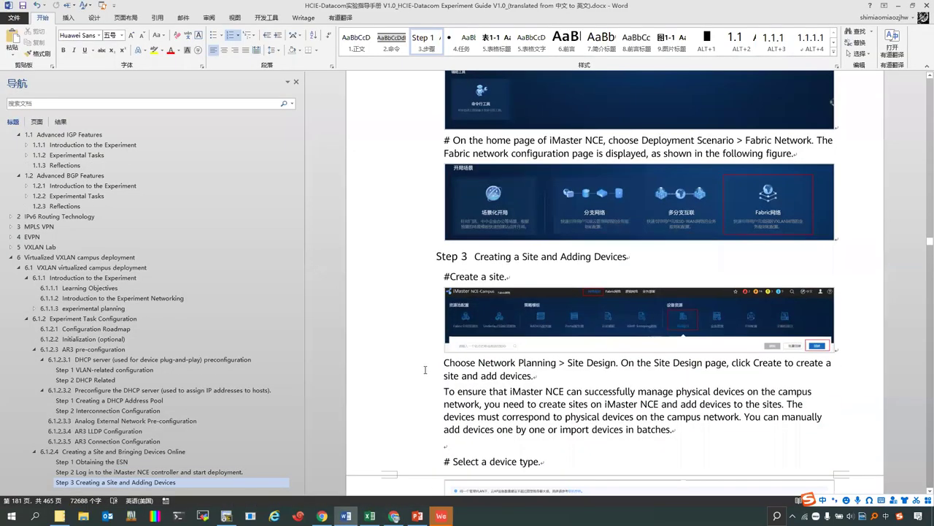
- Return to iMaster NCE-Campus in Chrome and open Site Design from the Device Resource section
click(897, 5)
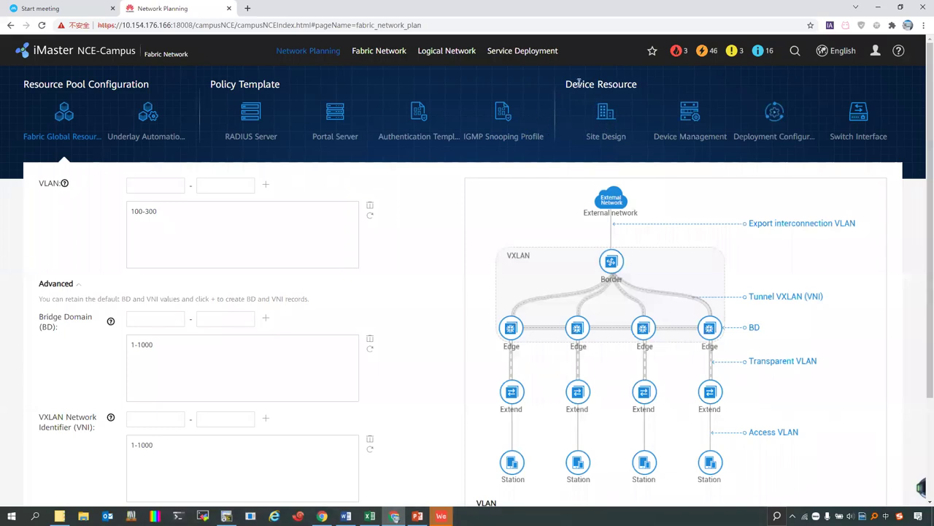
drag(568, 83, 642, 83)
click(618, 114)
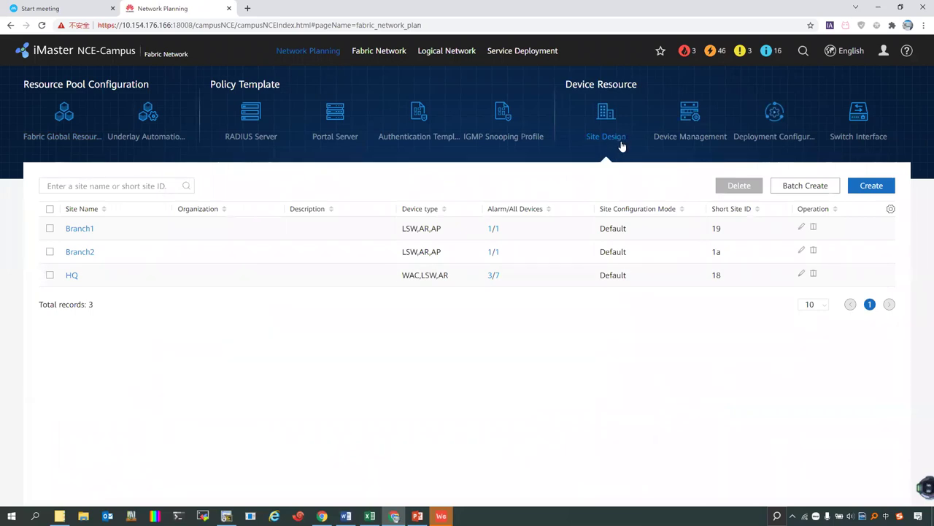
- Start creating a site and try the FW, AR, OLT and ONU device types, keeping only FW and AR in addition to the defaults
click(873, 187)
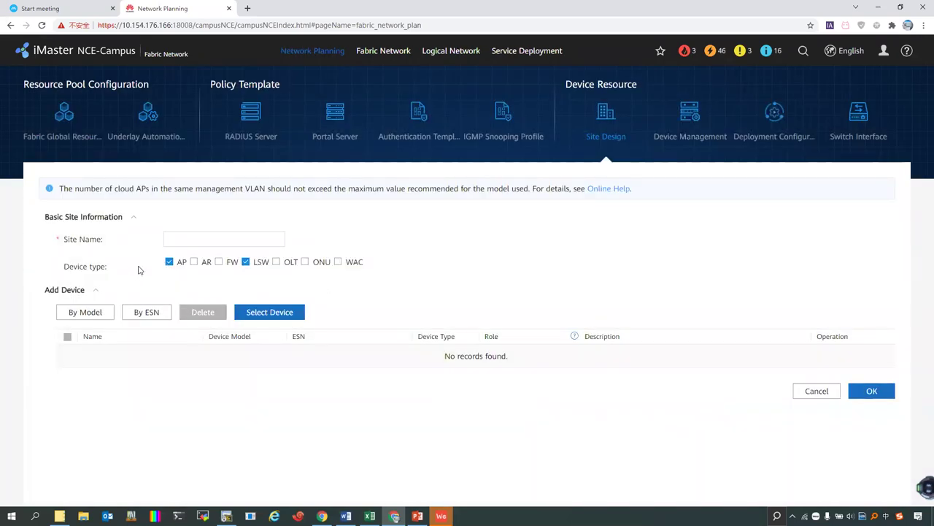
click(175, 238)
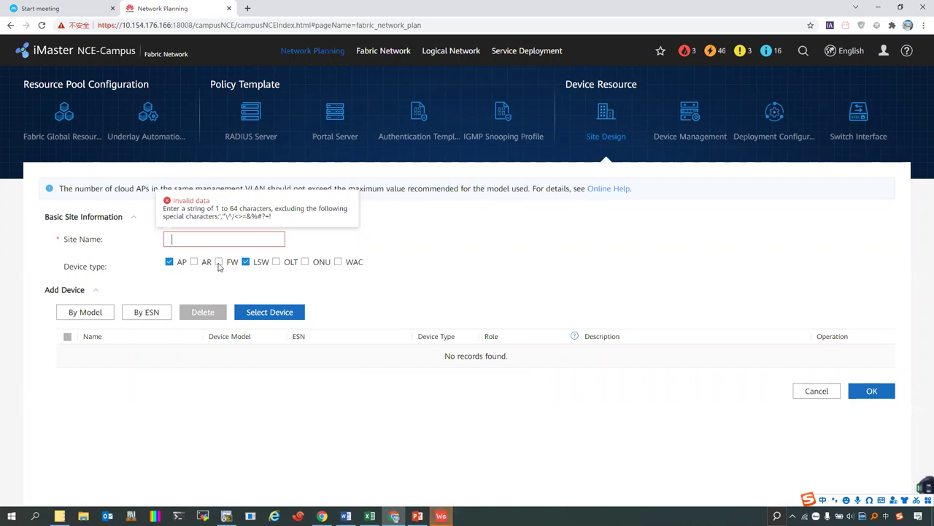
click(219, 263)
click(195, 262)
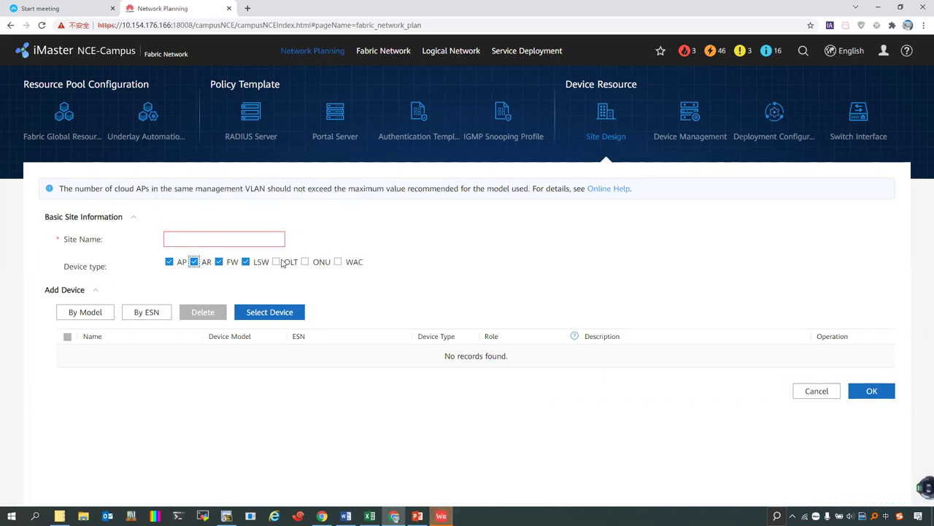
click(276, 262)
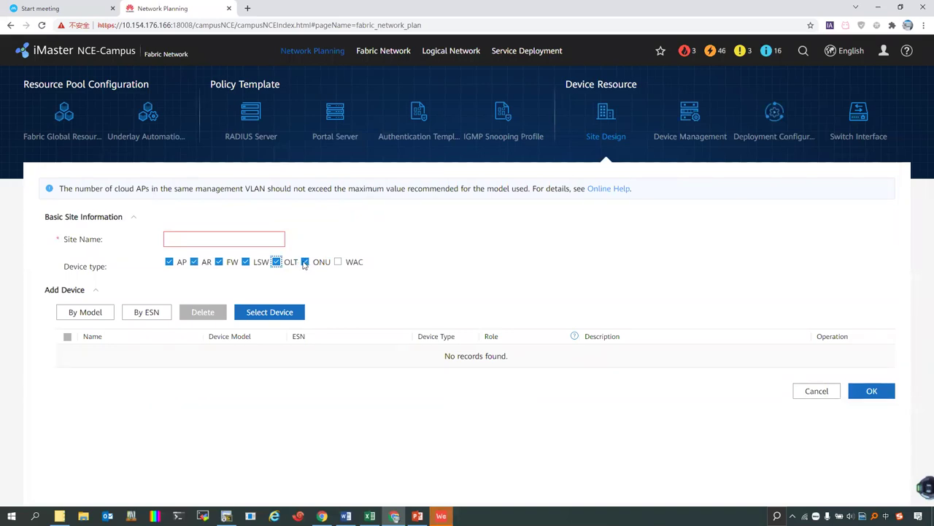
click(305, 263)
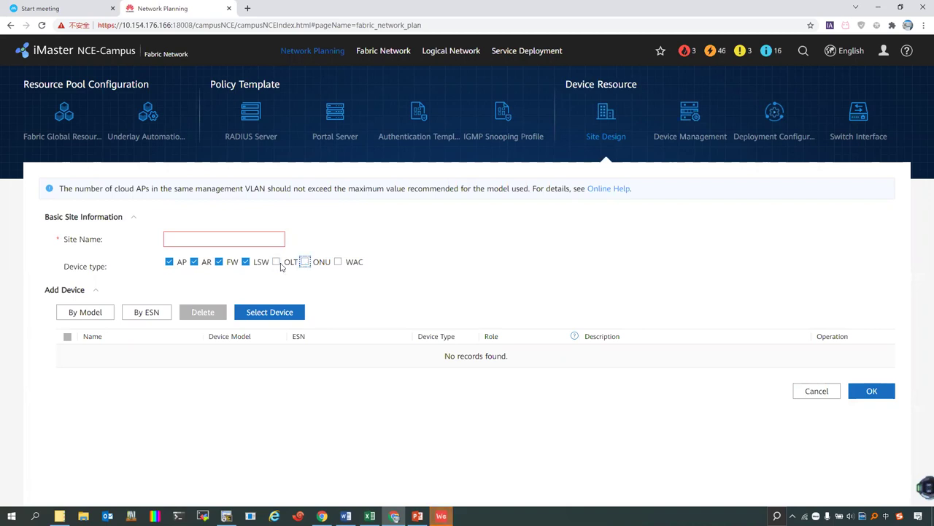
- Alternate between the WAC and AP device types to compare them, and cancel the new site
click(338, 261)
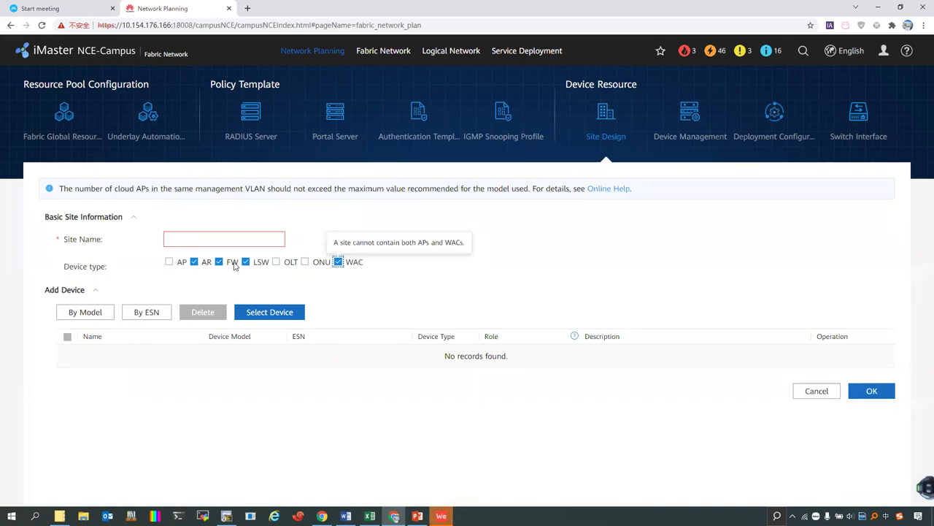
click(169, 262)
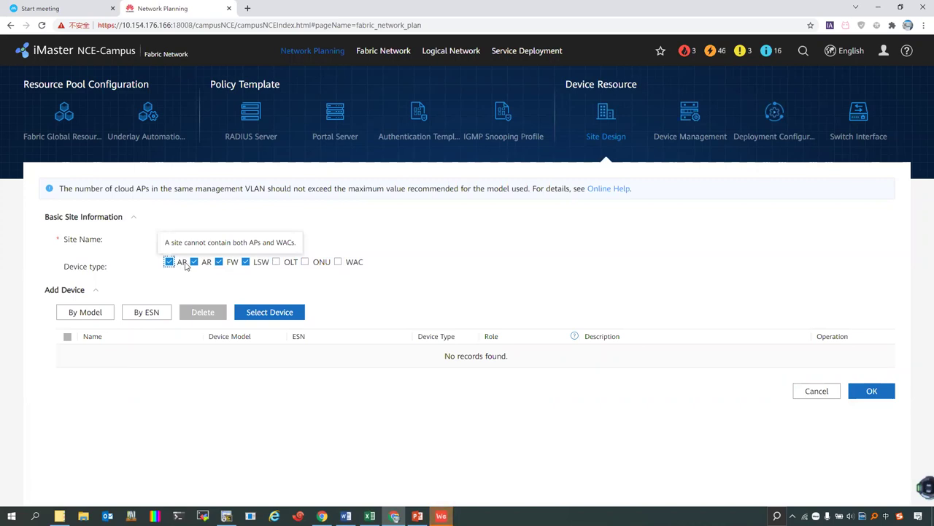
click(180, 264)
click(338, 263)
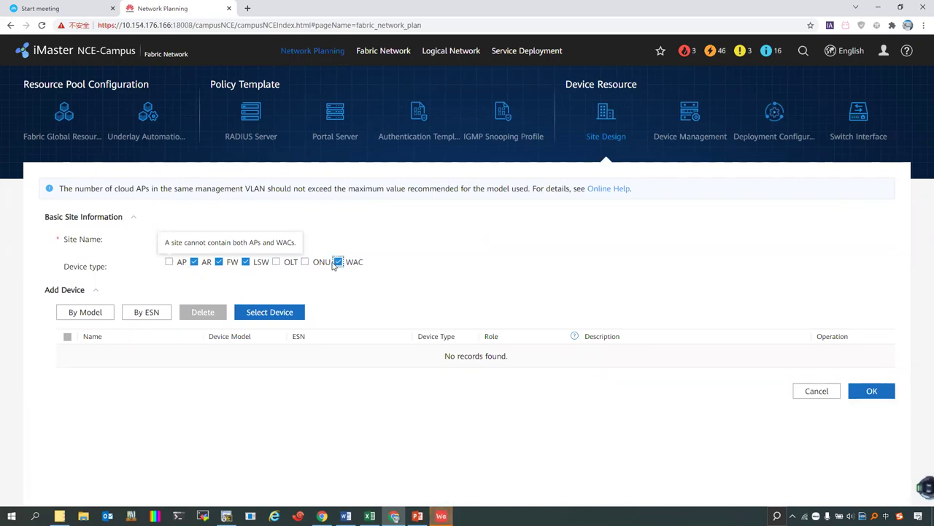
click(256, 274)
click(175, 264)
click(796, 388)
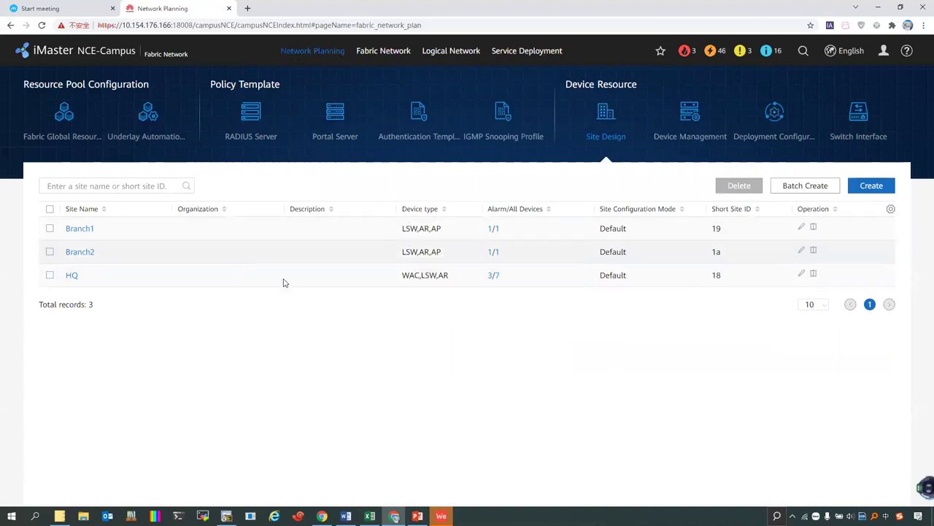
- Examine the HQ site's device types in the site list and its edit form without saving, and open its device list
mouse_move(392, 277)
mouse_down()
mouse_move(438, 282)
mouse_move(382, 278)
mouse_up()
click(453, 277)
click(368, 289)
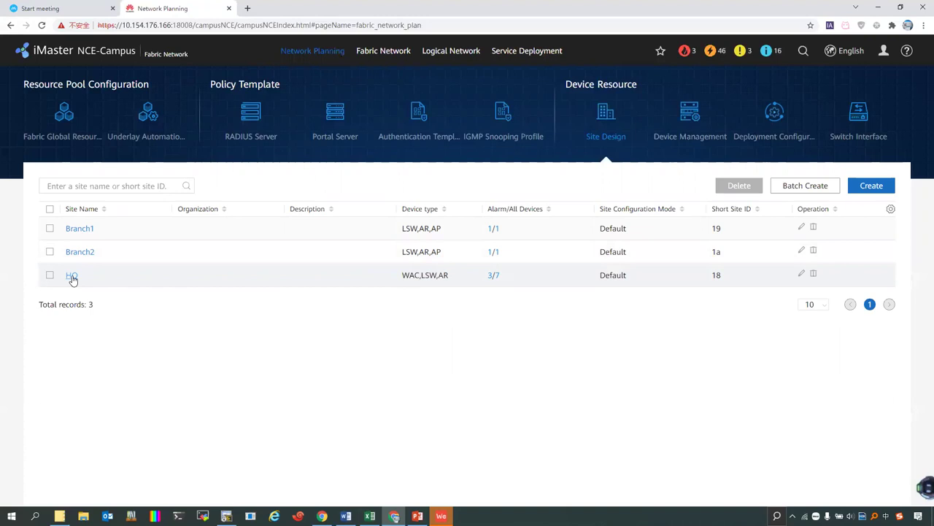
click(801, 274)
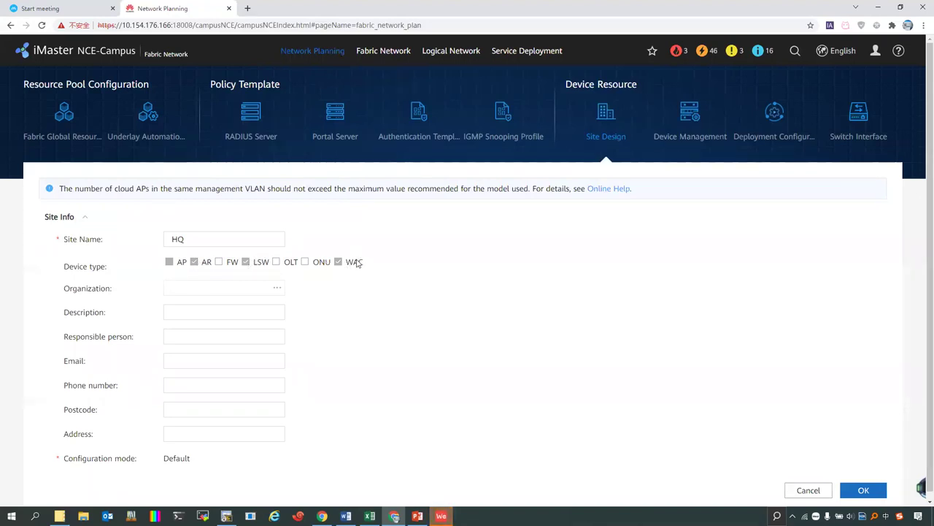
click(811, 488)
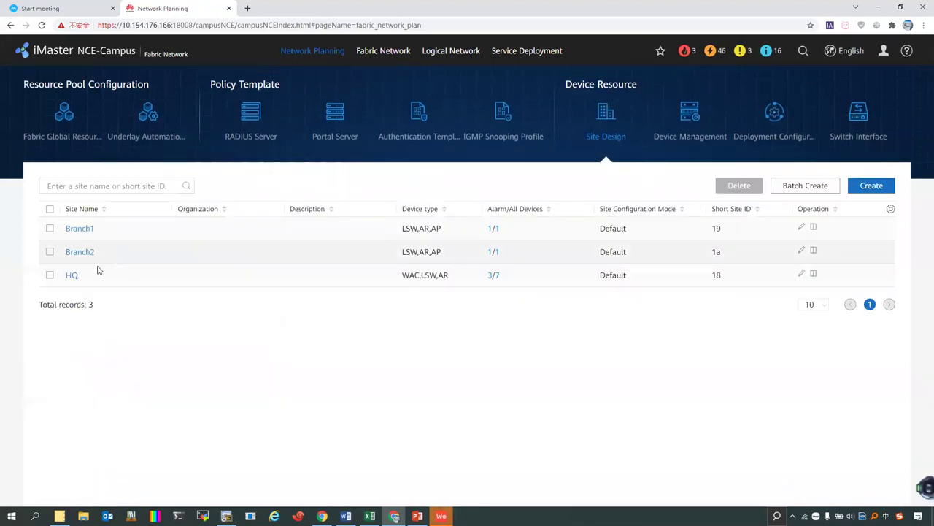
click(72, 275)
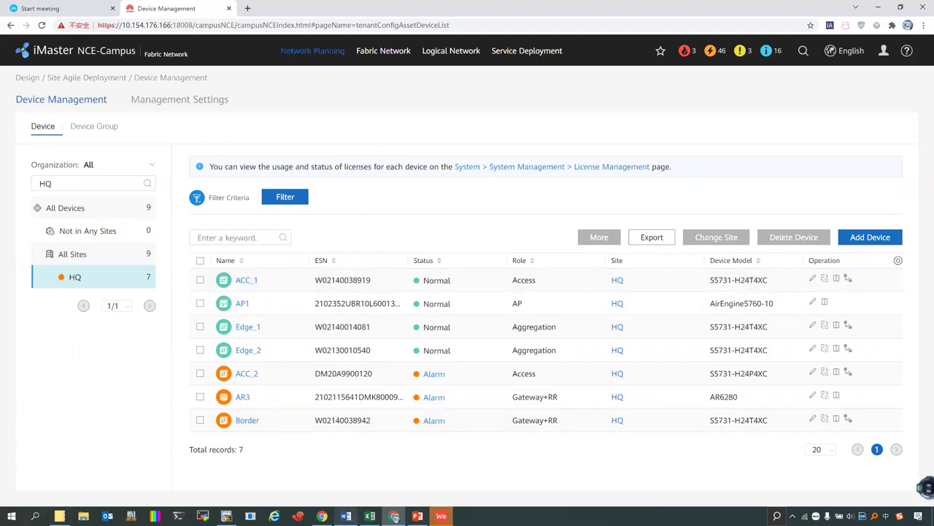
- Read the lab guide's device type selection instructions in Word and switch to the VXLAN campus topology slide in PowerPoint
click(346, 516)
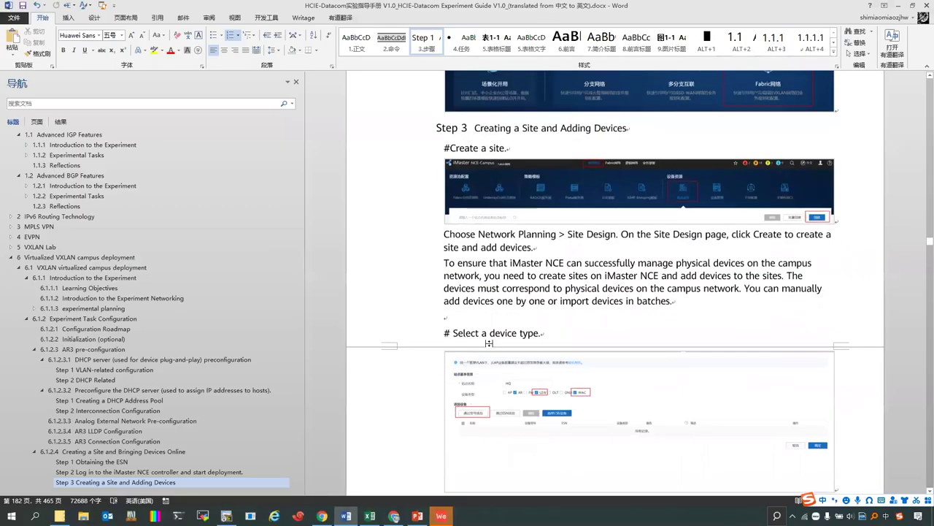
scroll(489, 343, down, 4)
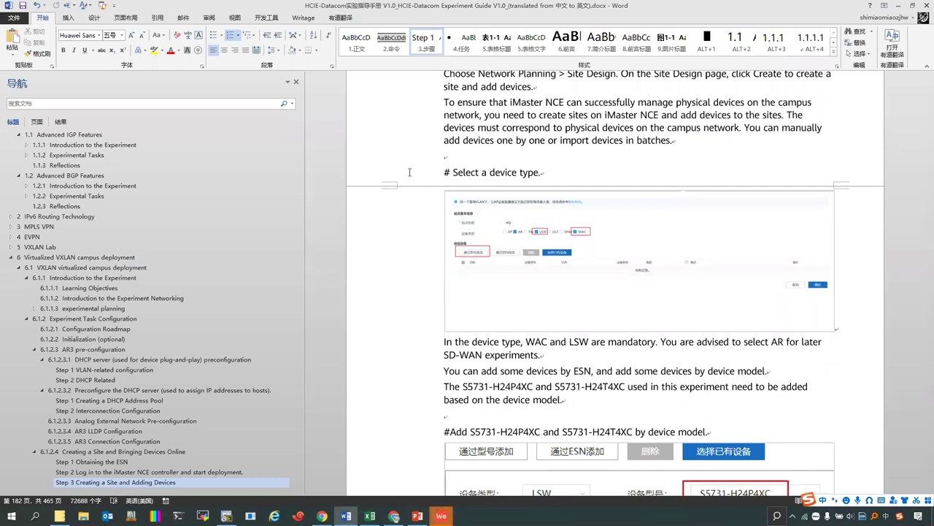
key(shift)
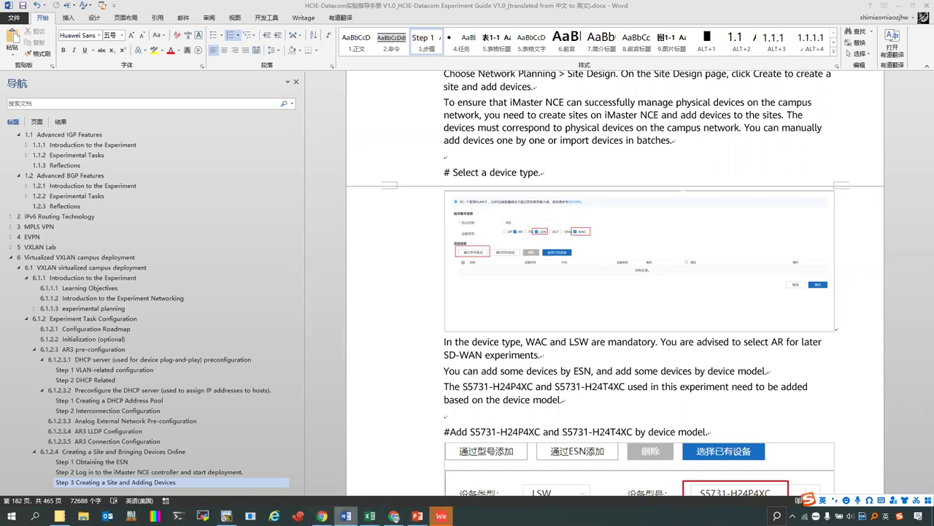
click(417, 516)
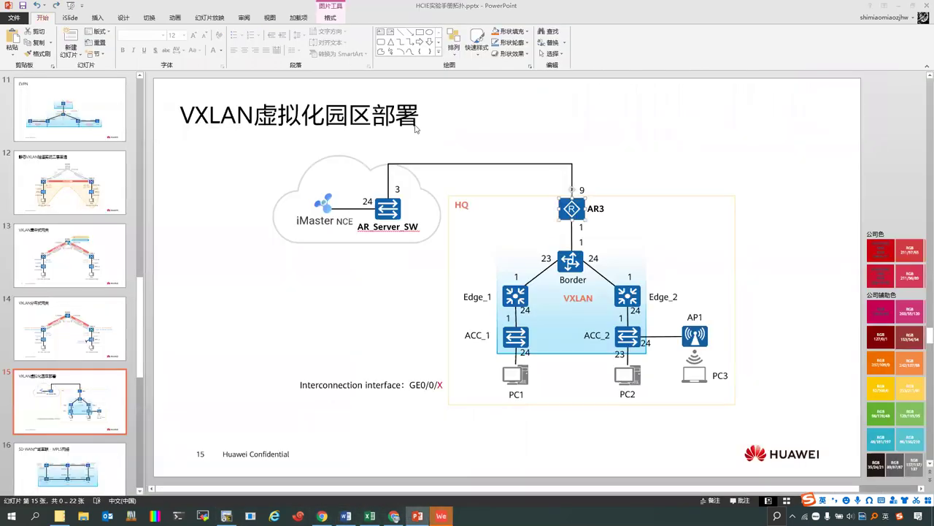